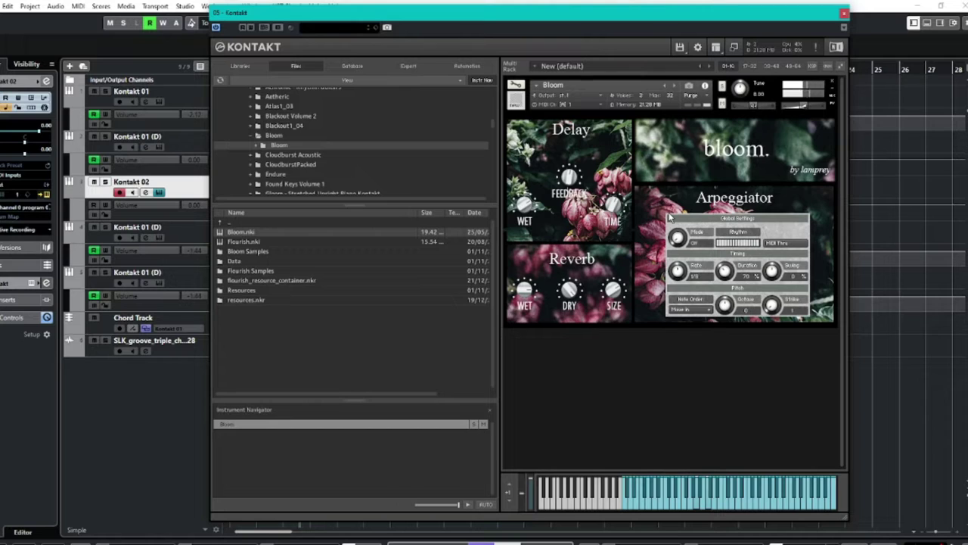
- Switch on Bloom's arpeggiator and set its octave to 1
left_click_drag(682, 246, 670, 215)
left_click_drag(725, 305, 724, 295)
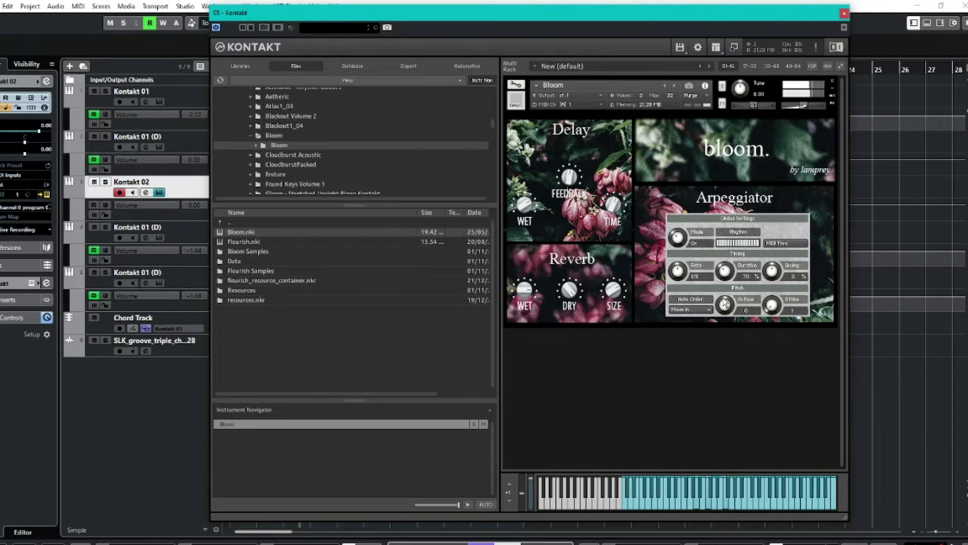
left_click(686, 309)
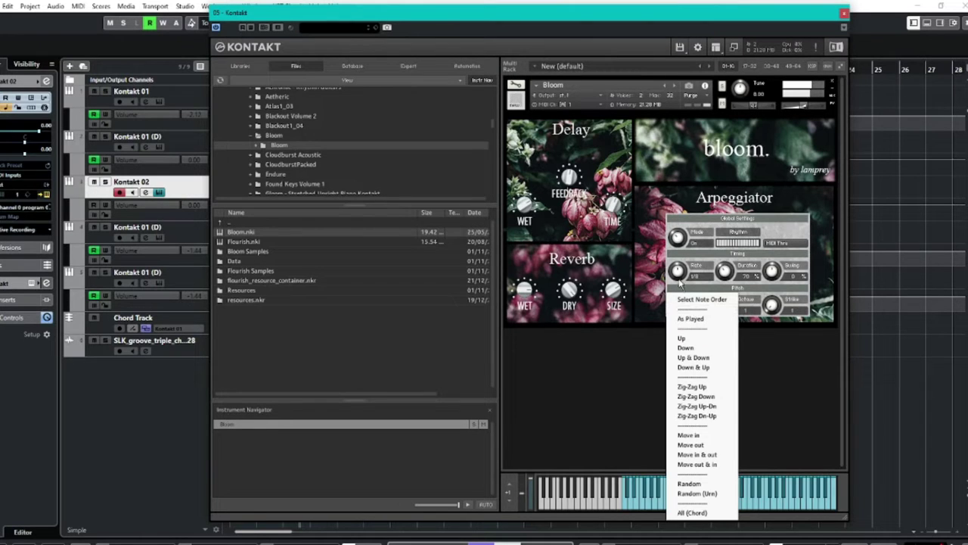
left_click(722, 261)
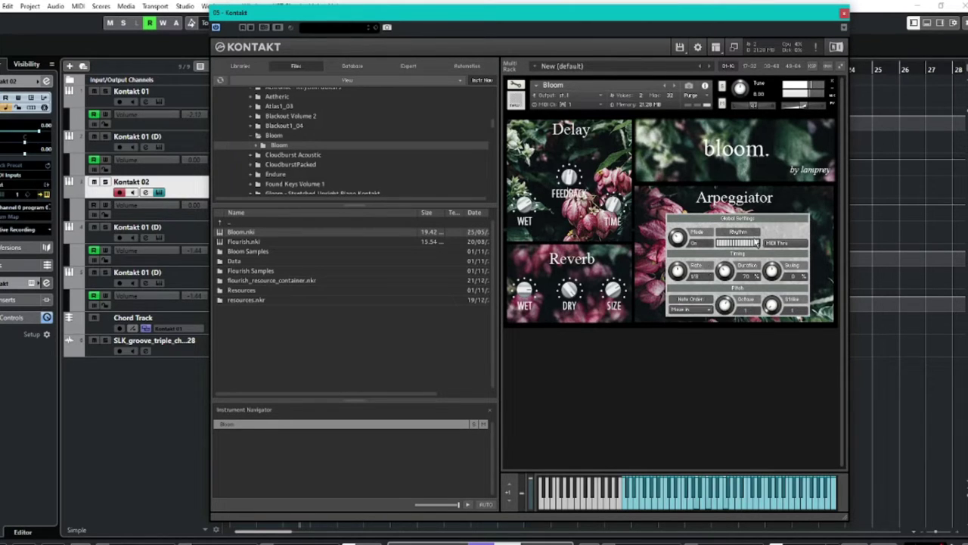
- Set the Bloom arpeggiator's strike to 2, note order to Up & Down and octave to 3
left_click_drag(777, 304, 770, 289)
left_click(690, 309)
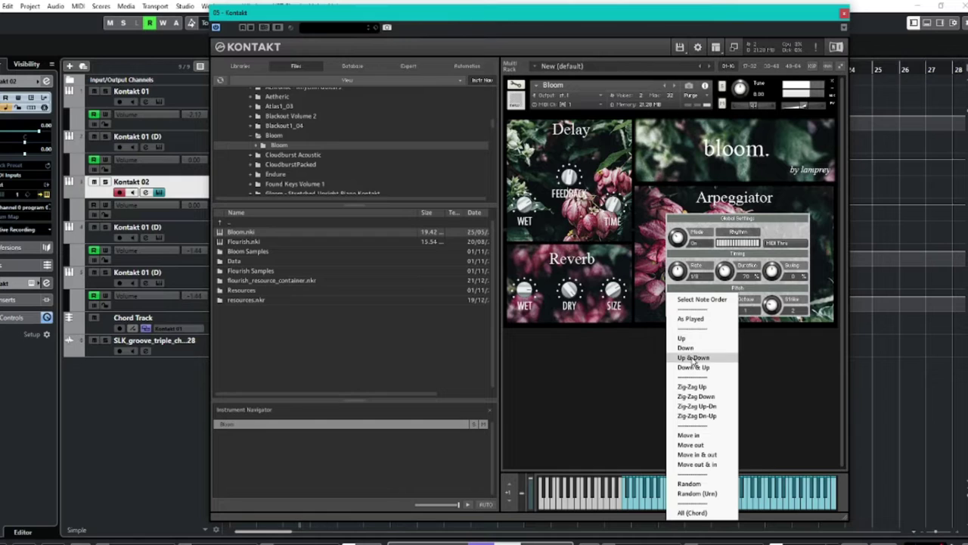
left_click(693, 357)
mouse_move(722, 310)
left_mouse_down()
mouse_move(726, 276)
mouse_move(731, 306)
left_mouse_up()
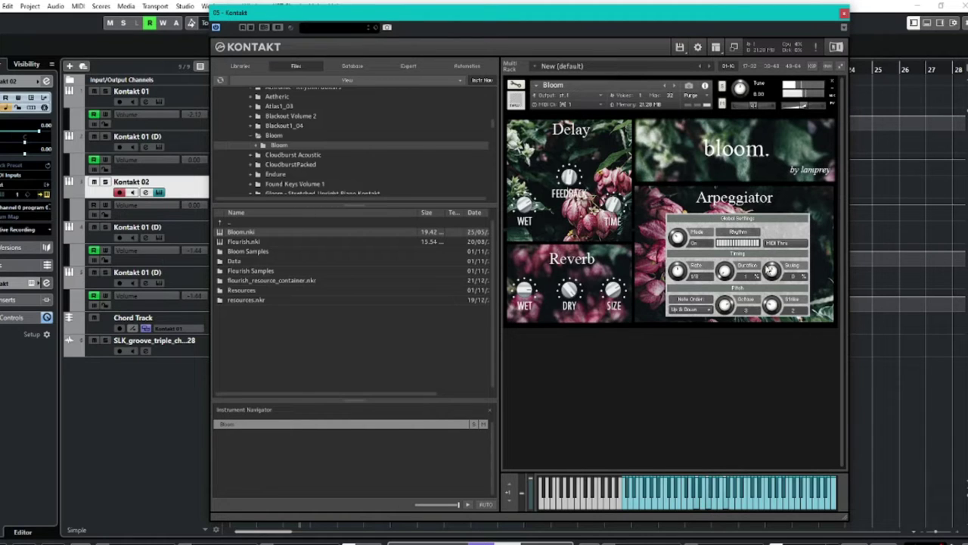
- Lower some steps in the Bloom arpeggiator's rhythm pattern and set the rate to 1/8 T
mouse_move(738, 243)
left_mouse_down()
mouse_move(751, 245)
mouse_move(725, 252)
left_mouse_up()
left_click_drag(678, 273, 681, 289)
- Change the Bloom arpeggiator's note order to Up and finally to Zig-Zag Up
left_click(686, 310)
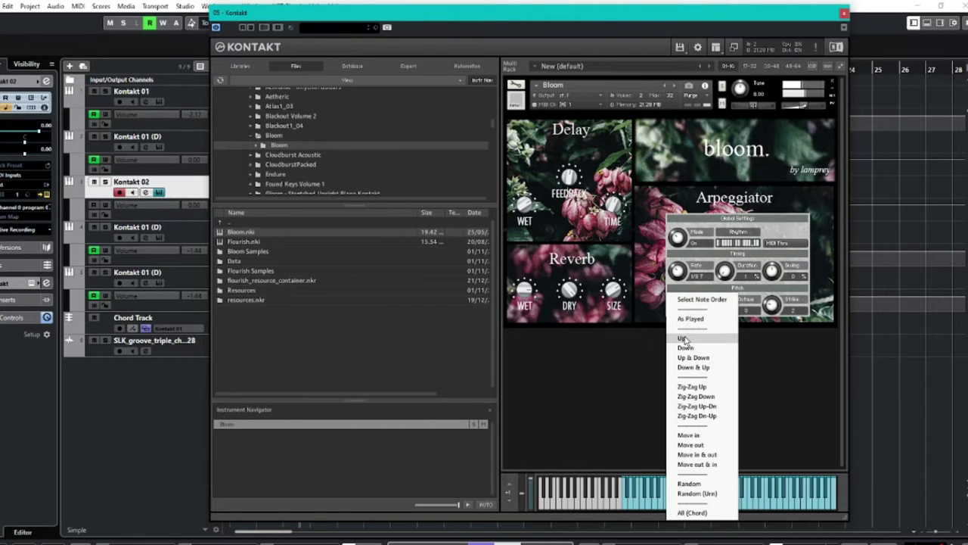
left_click(687, 340)
left_click(684, 311)
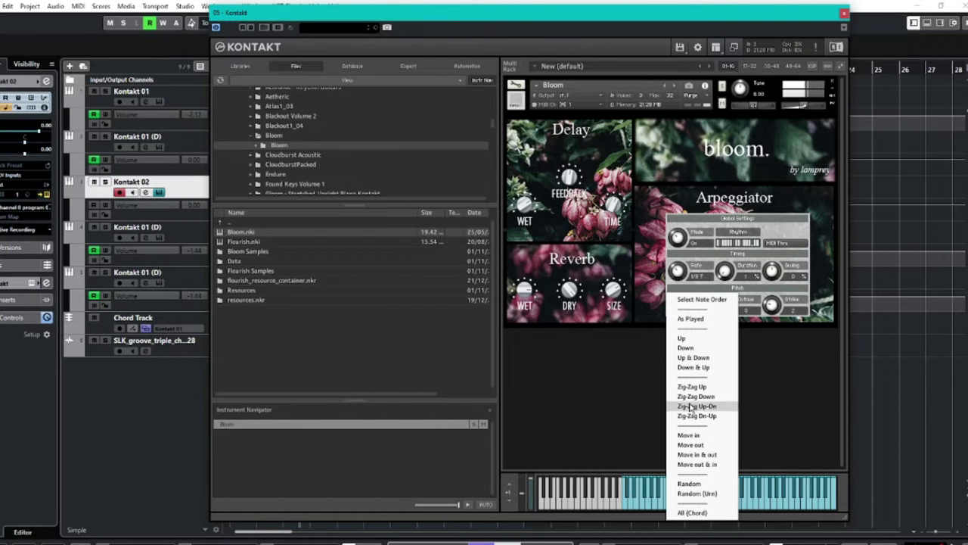
left_click(634, 379)
left_click(684, 310)
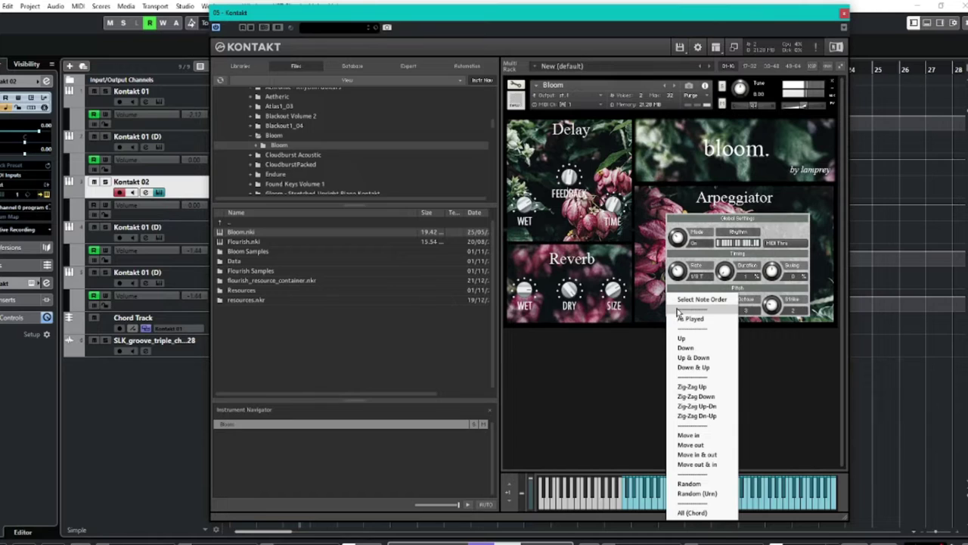
left_click(694, 389)
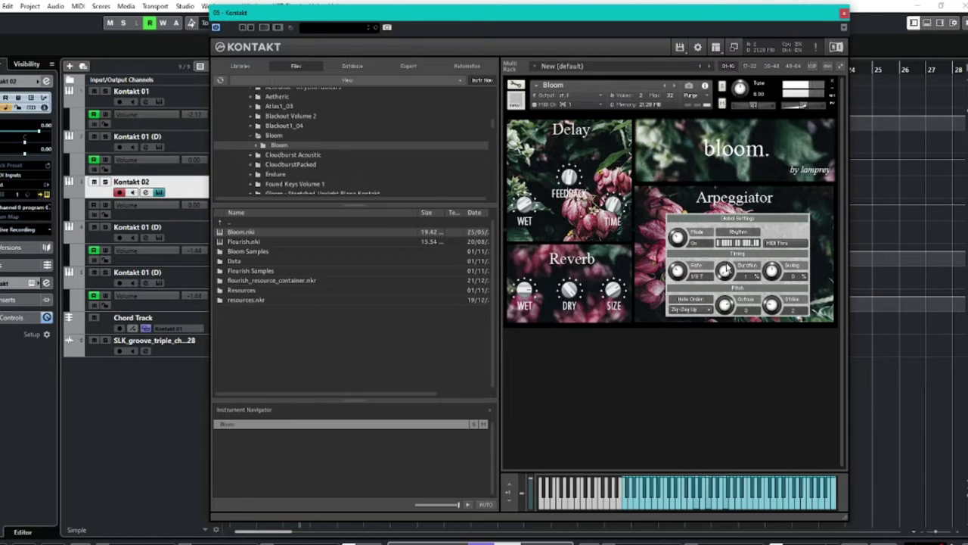
- Set the Bloom arpeggiator's octave to -1, strike to 1 and rate to 1/8
left_click_drag(741, 300, 730, 357)
left_click_drag(785, 309, 783, 332)
left_click_drag(679, 274, 678, 255)
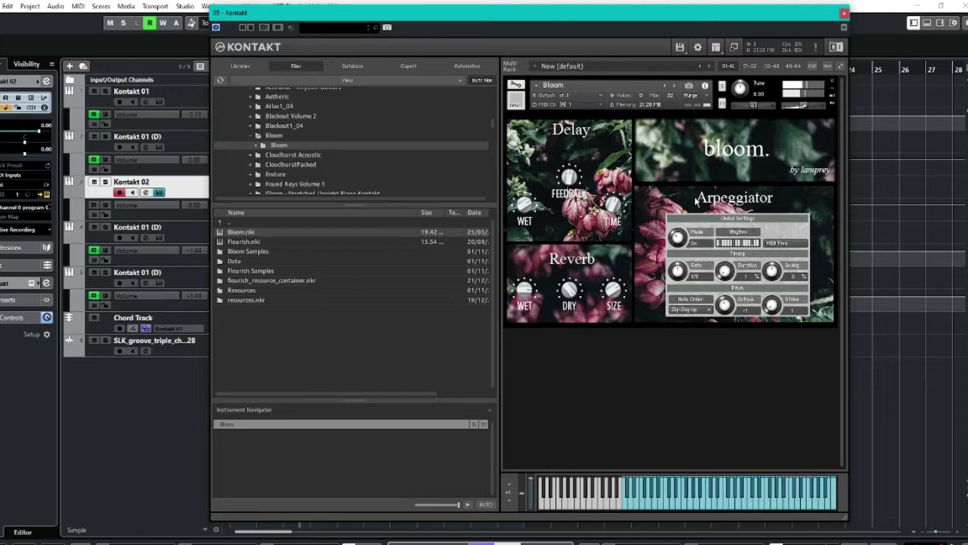
- Replace the Bloom instrument with Flourish.nki without saving changes to Bloom
left_click(832, 86)
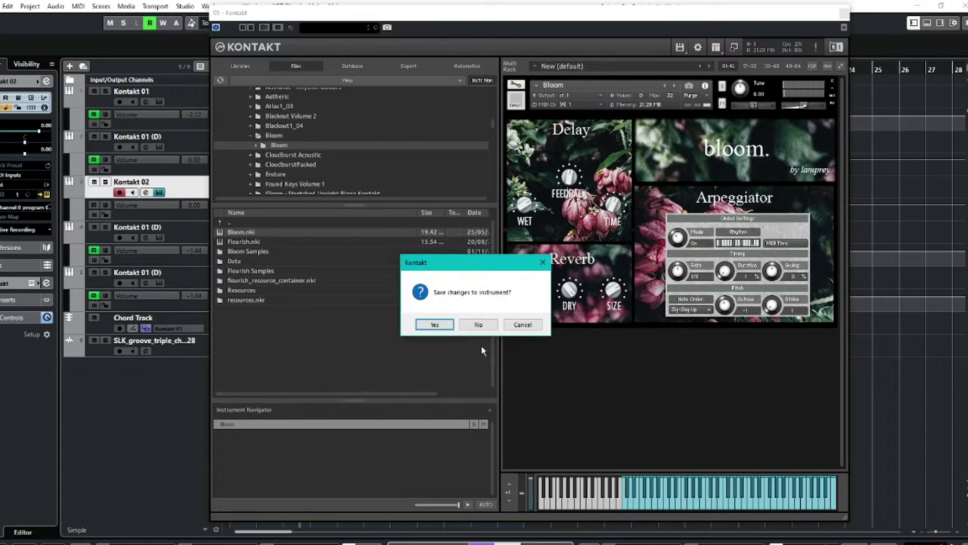
left_click(471, 323)
double_click(254, 243)
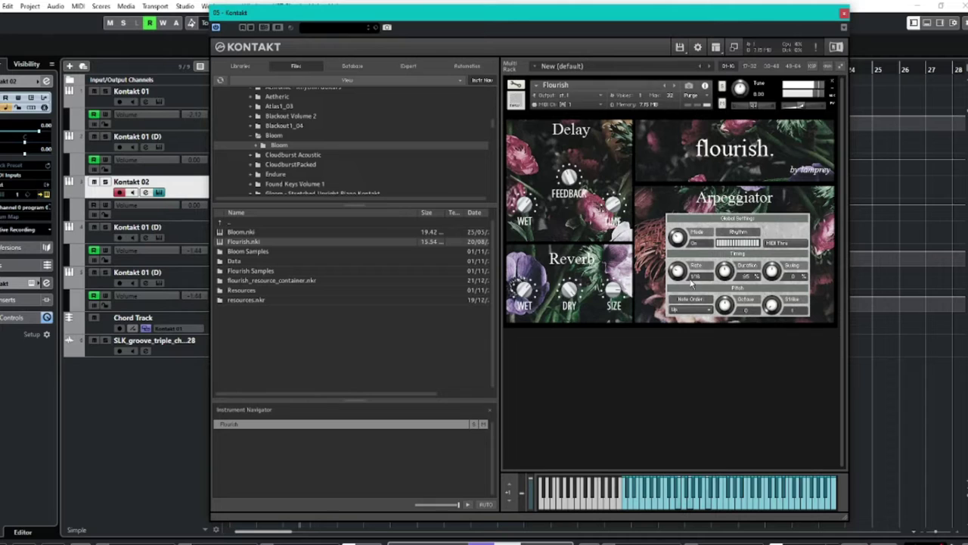
- Set Flourish's arpeggiator rate to 1/8 and note order to Zig-Zag Up, and raise its octave
left_click_drag(679, 277, 675, 262)
left_click_drag(728, 306, 723, 299)
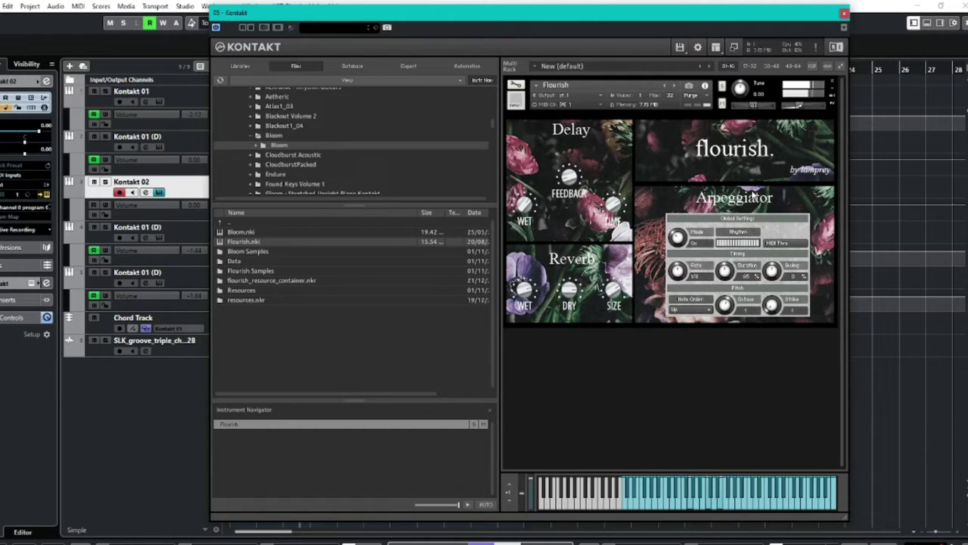
left_click(690, 309)
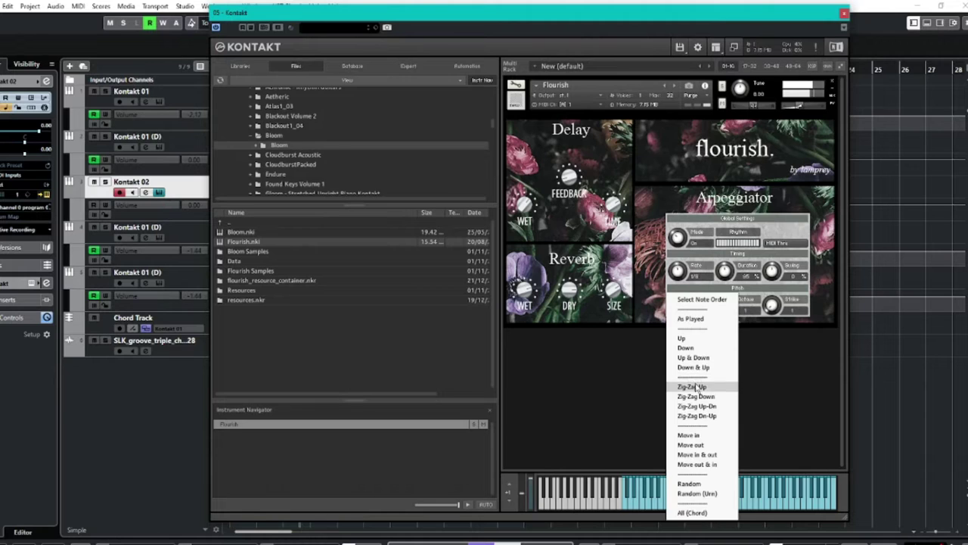
left_click(692, 387)
left_click_drag(717, 305, 719, 298)
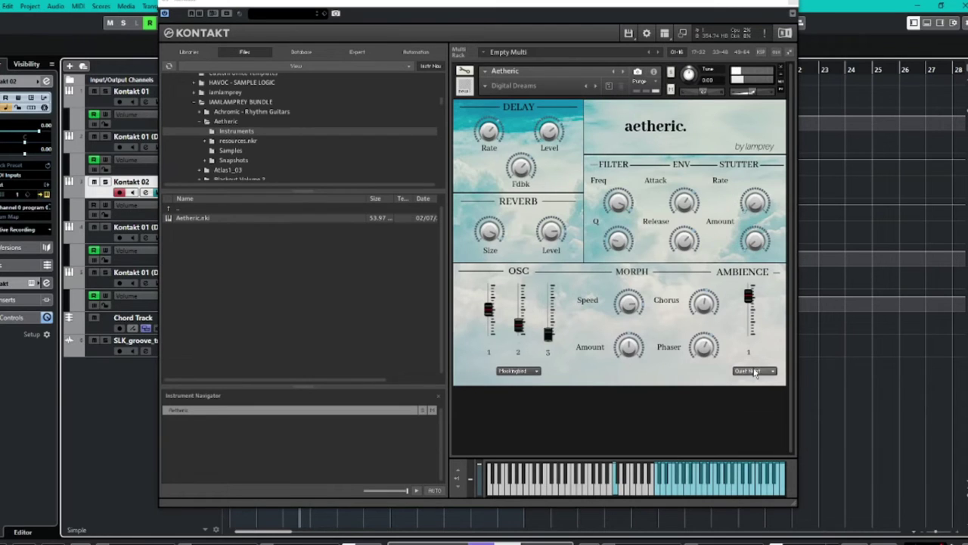
- Raise Aetheric's ambience level slightly, try the Tape Hiss 1 ambience, and settle on Vinyl Crackle
left_click(749, 296)
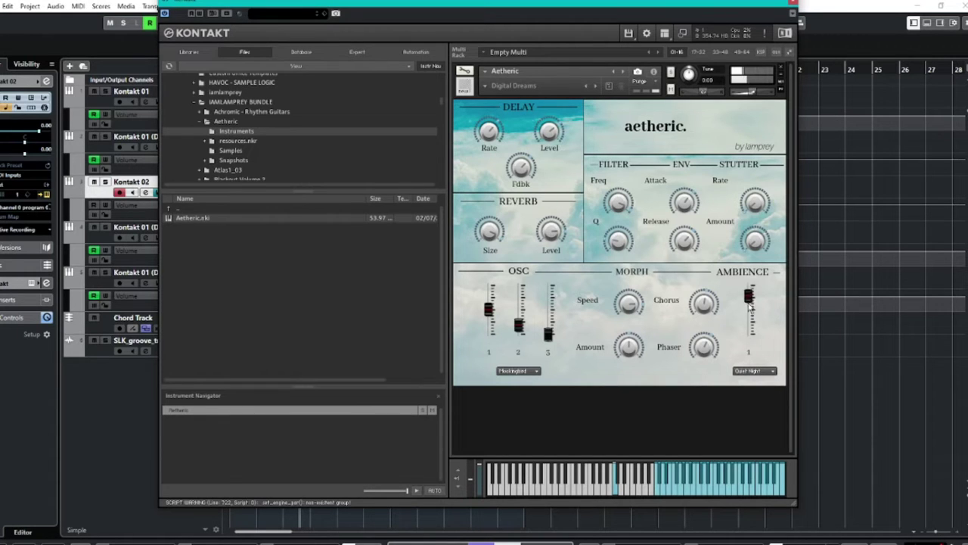
mouse_move(750, 306)
left_mouse_down()
mouse_move(750, 325)
mouse_move(755, 299)
left_mouse_up()
left_click(755, 371)
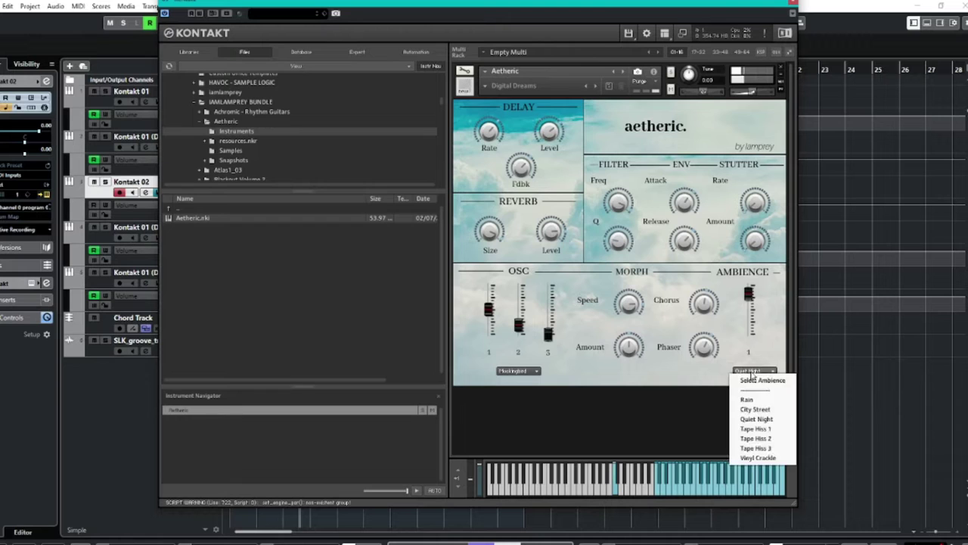
left_click(757, 429)
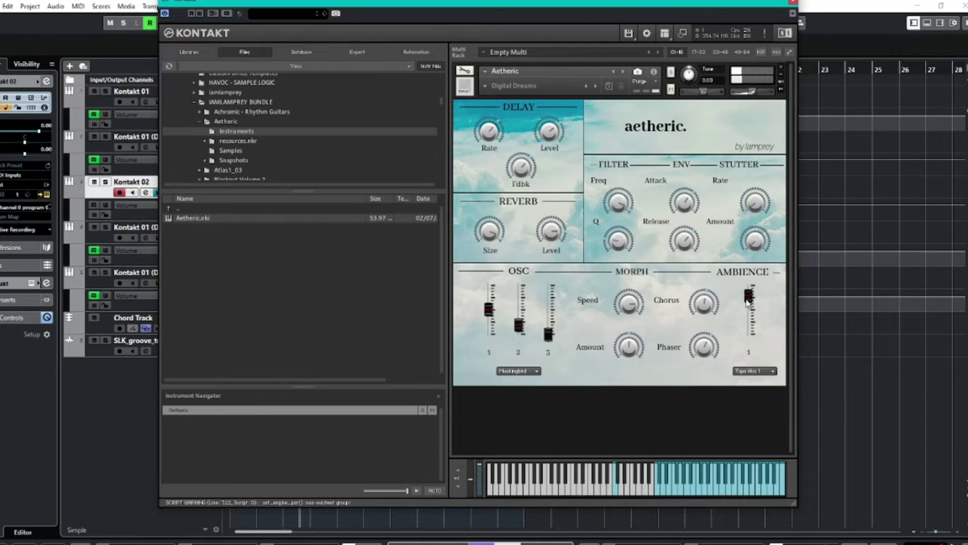
left_click(753, 371)
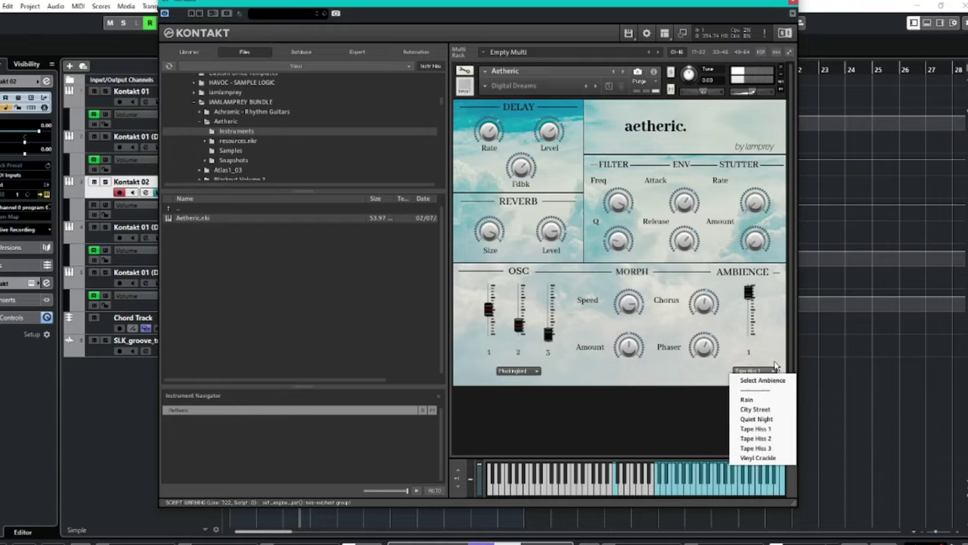
left_click(760, 459)
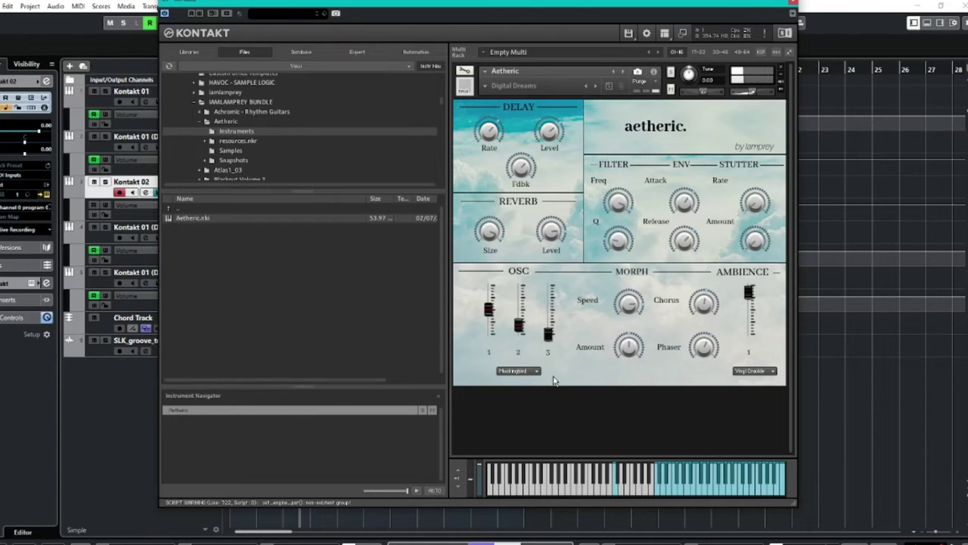
- Load the Hybrid Strings module in Aetheric's oscillator section and raise the OSC 3 and OSC 2 levels
left_click(519, 372)
left_click(520, 439)
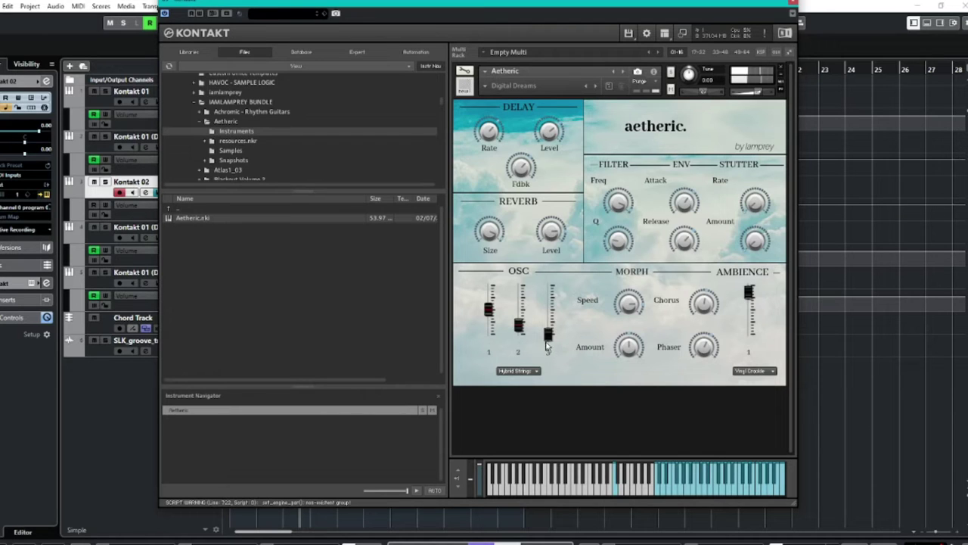
left_click_drag(547, 346, 548, 313)
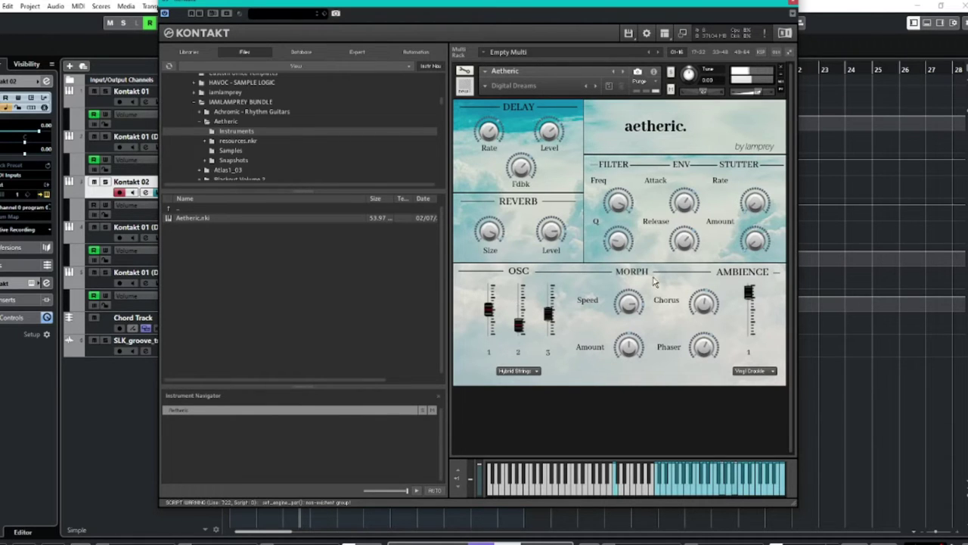
left_click_drag(521, 328, 488, 305)
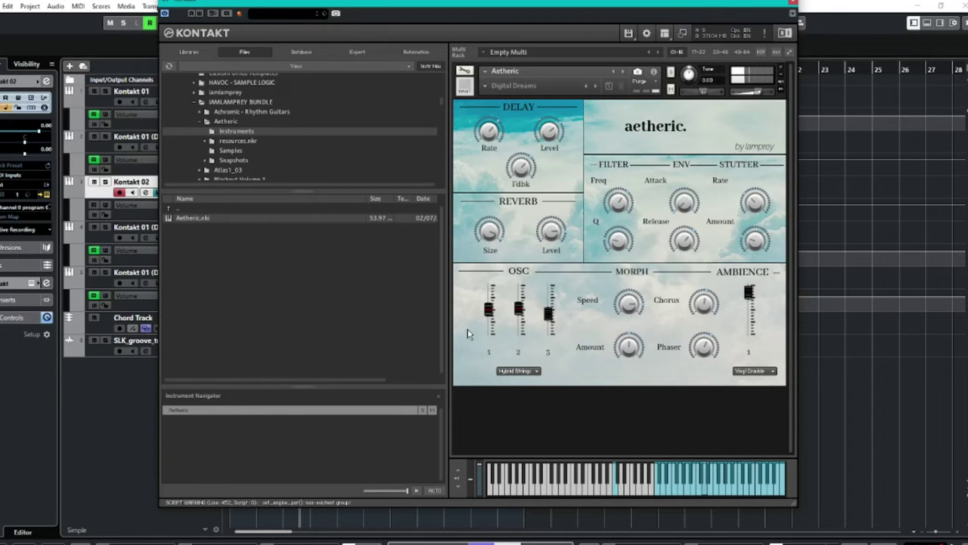
- Switch Aetheric's oscillator module to Nimbus, raising OSC 2 and 3 slightly and lowering OSC 1
left_click(499, 372)
left_click(527, 477)
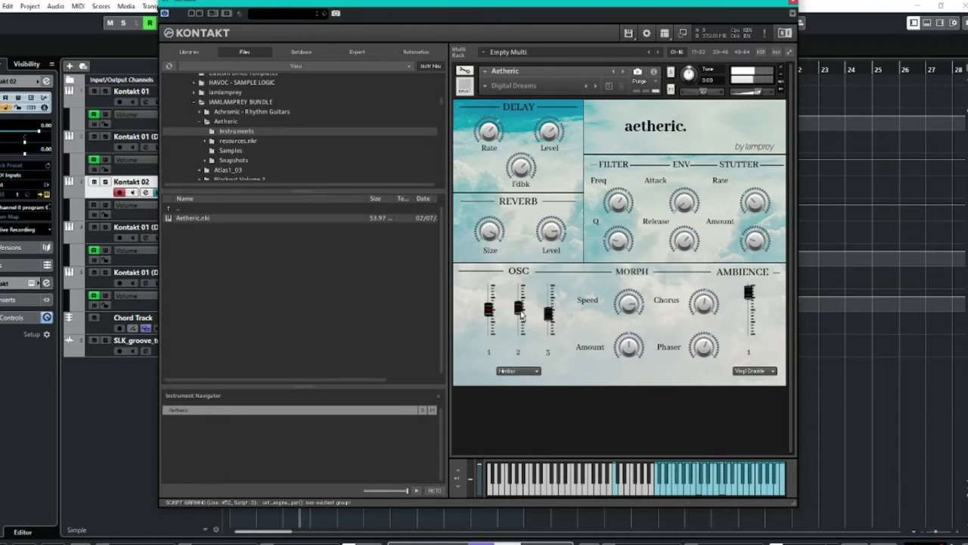
left_click_drag(520, 308, 549, 308)
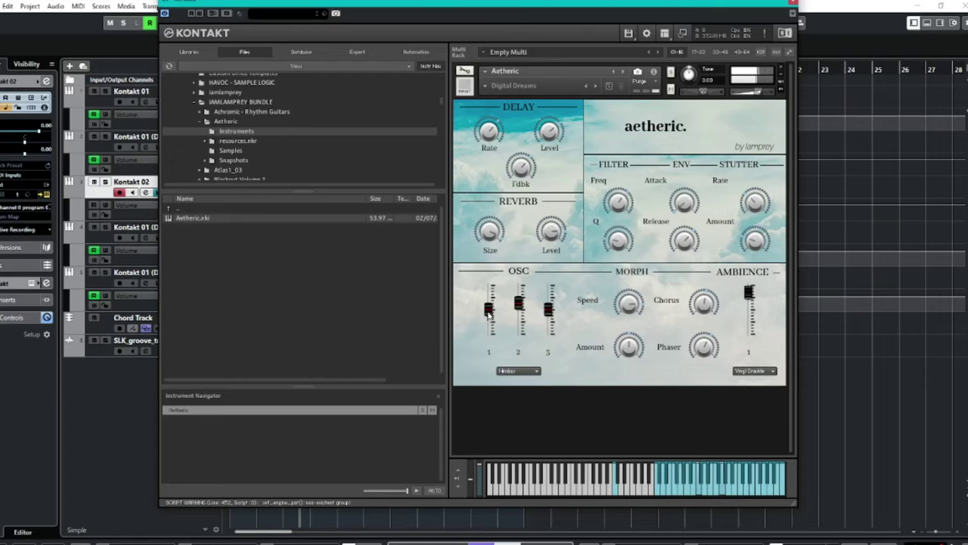
left_click_drag(490, 308, 490, 316)
- Switch Aetheric's oscillator module to Wisp and rebalance the levels with OSC 1 highest, OSC 2 around the middle and OSC 3 near minimum
left_click(519, 371)
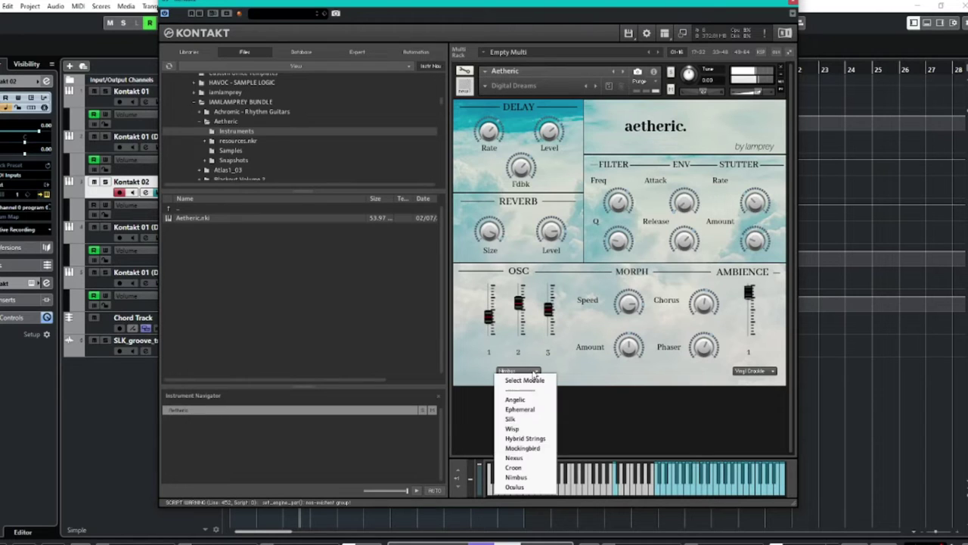
left_click(530, 428)
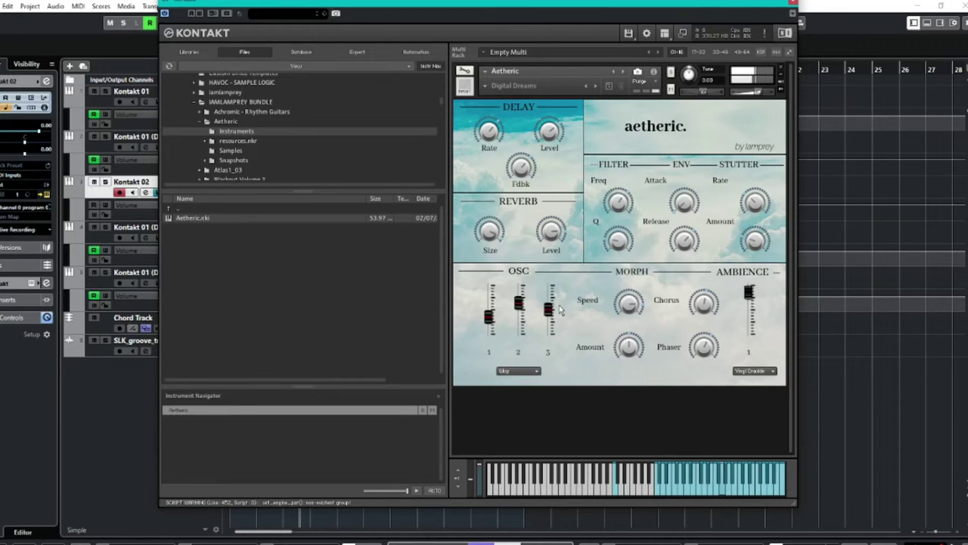
left_click_drag(550, 321, 554, 347)
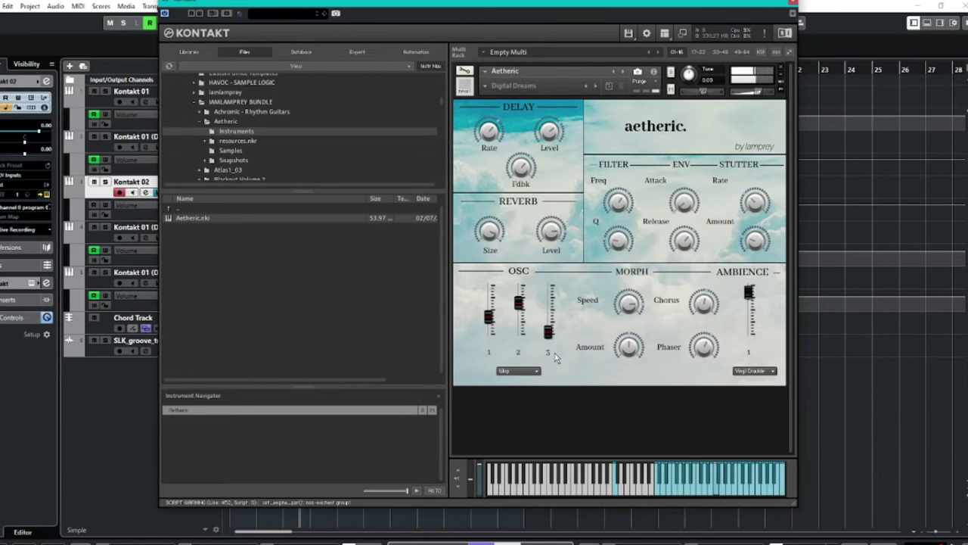
left_click_drag(521, 303, 519, 278)
mouse_move(494, 318)
left_mouse_down()
mouse_move(491, 303)
mouse_move(490, 333)
mouse_move(498, 284)
mouse_move(519, 332)
mouse_move(512, 318)
left_mouse_up()
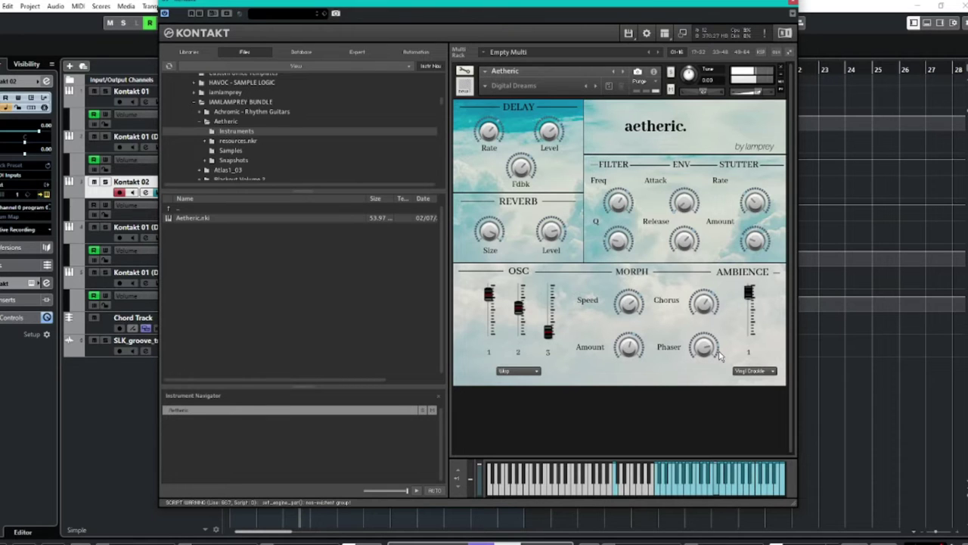
- Change Aetheric's oscillator module to Oculus
left_click(519, 372)
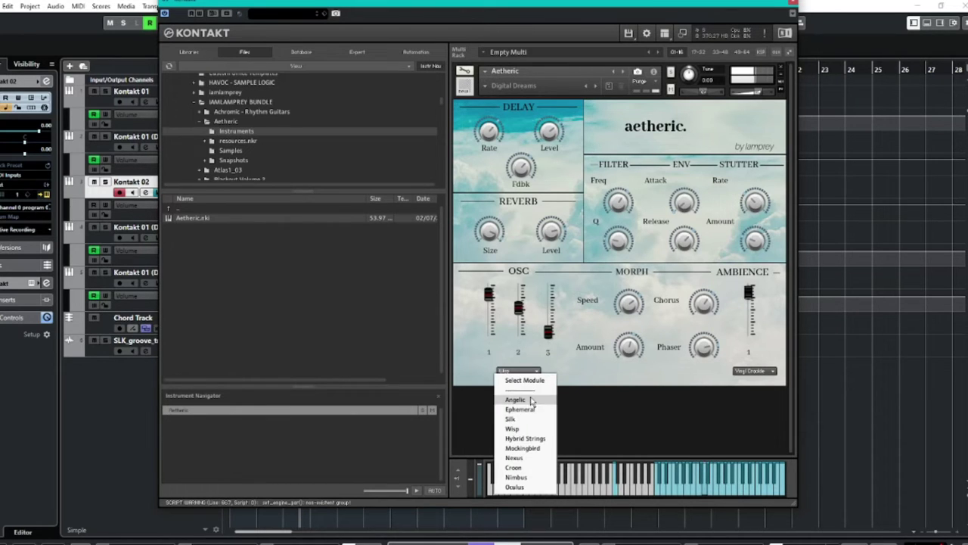
left_click(532, 490)
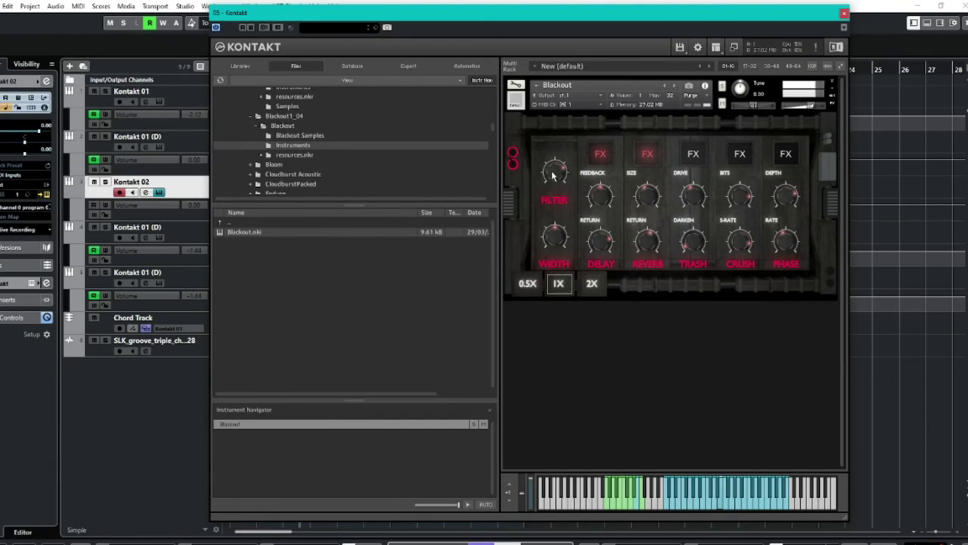
- Switch on Blackout's Trash, Crush and Phase effects, adjusting the filter, lowering Crush's Bits and raising Phase's Rate
mouse_move(556, 181)
left_mouse_down()
mouse_move(555, 197)
mouse_move(554, 183)
left_mouse_up()
left_click(695, 159)
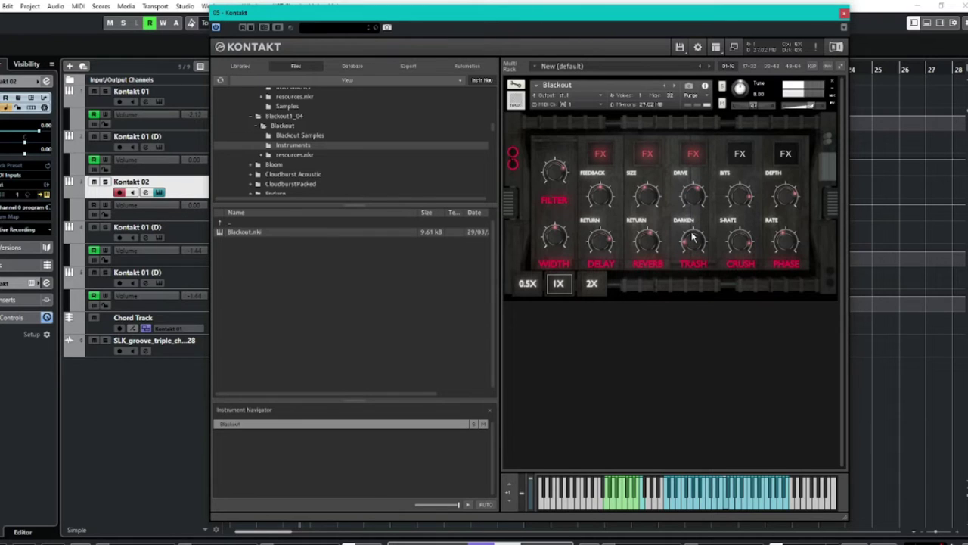
left_click(744, 154)
left_click_drag(738, 215, 740, 267)
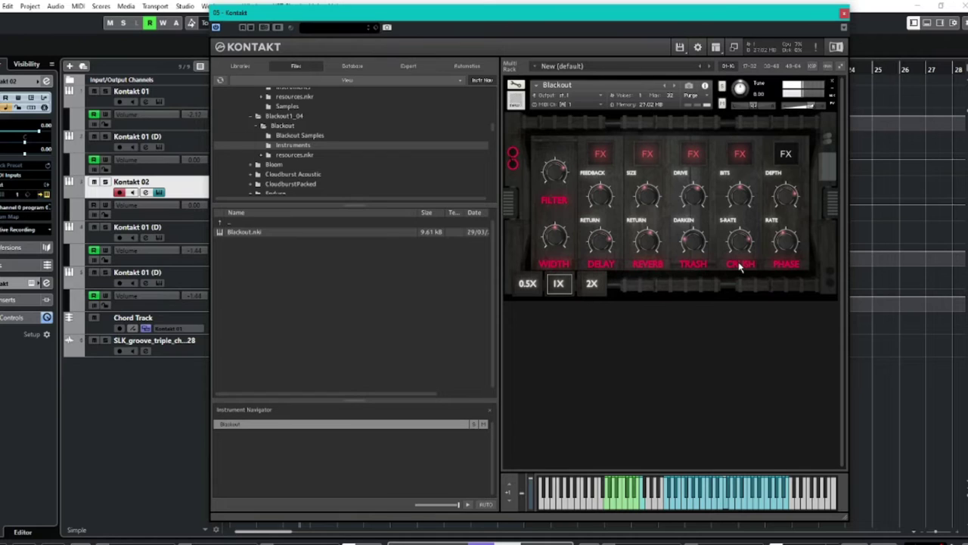
left_click(784, 155)
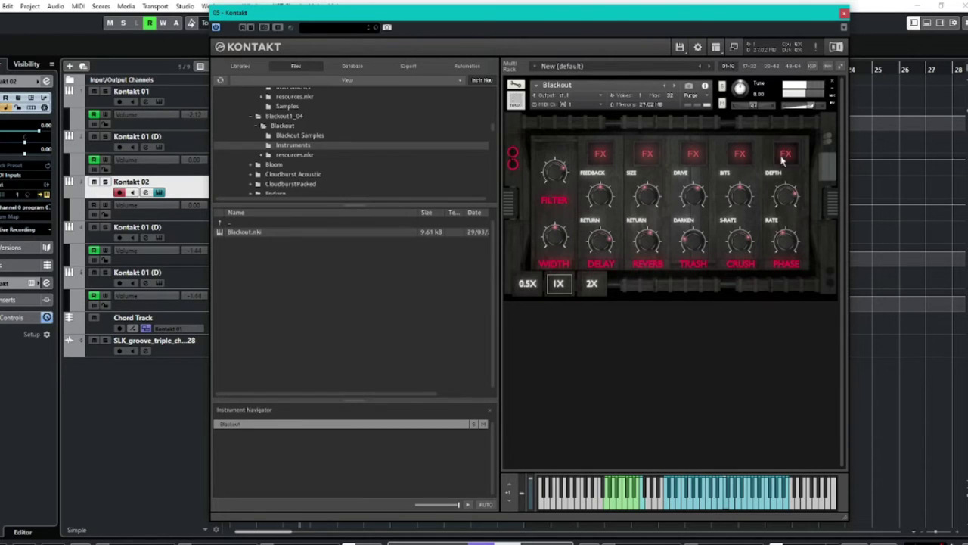
left_click_drag(790, 242, 784, 175)
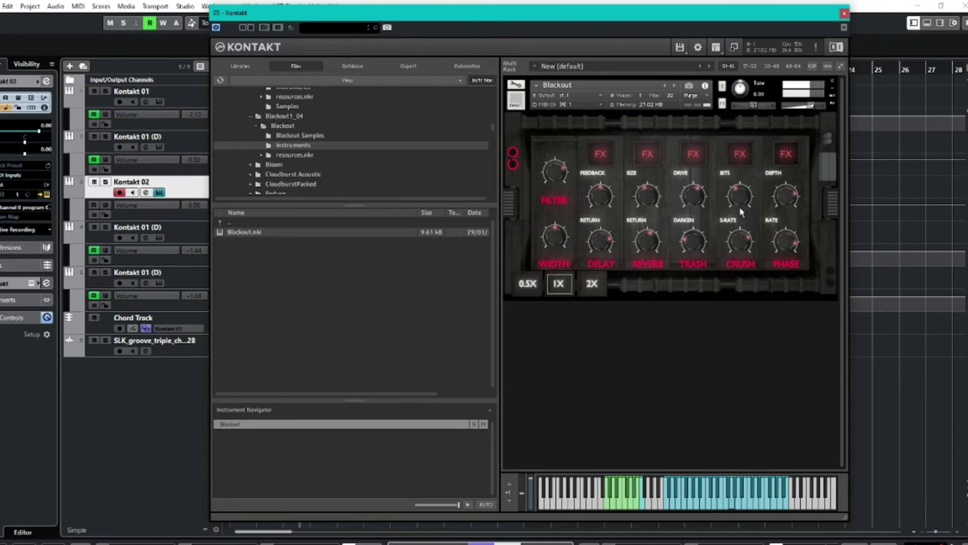
- Switch Blackout's Crush effect off, raise the filter, and switch Crush back on
left_click(741, 154)
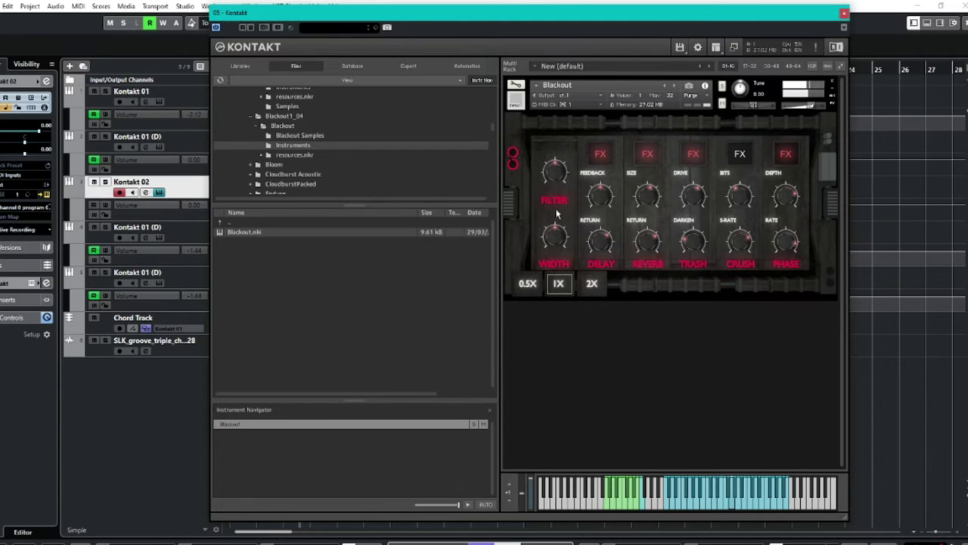
left_click_drag(559, 223, 549, 165)
left_click(740, 155)
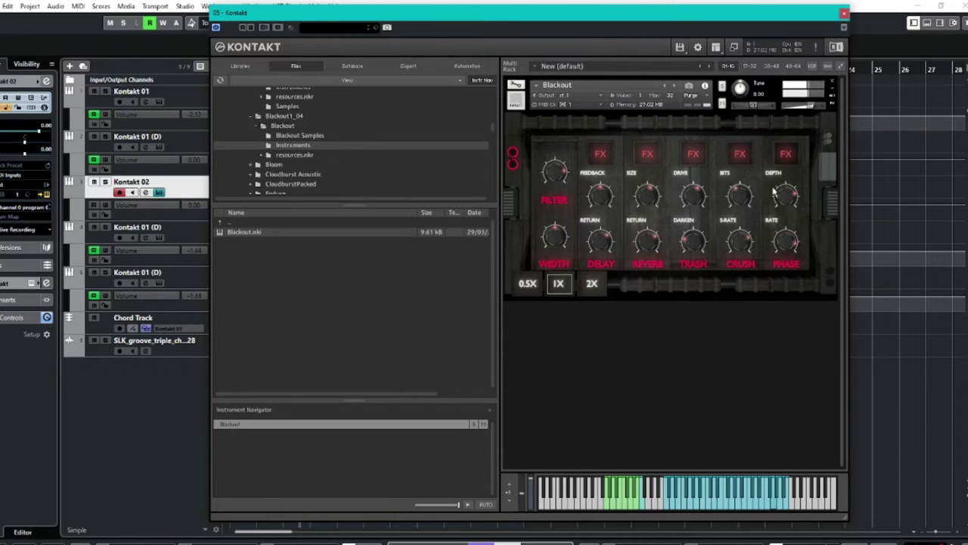
- Switch off Blackout's Crush effect and lower the Phase effect's Rate and Depth
left_click(740, 151)
left_click_drag(779, 242, 785, 295)
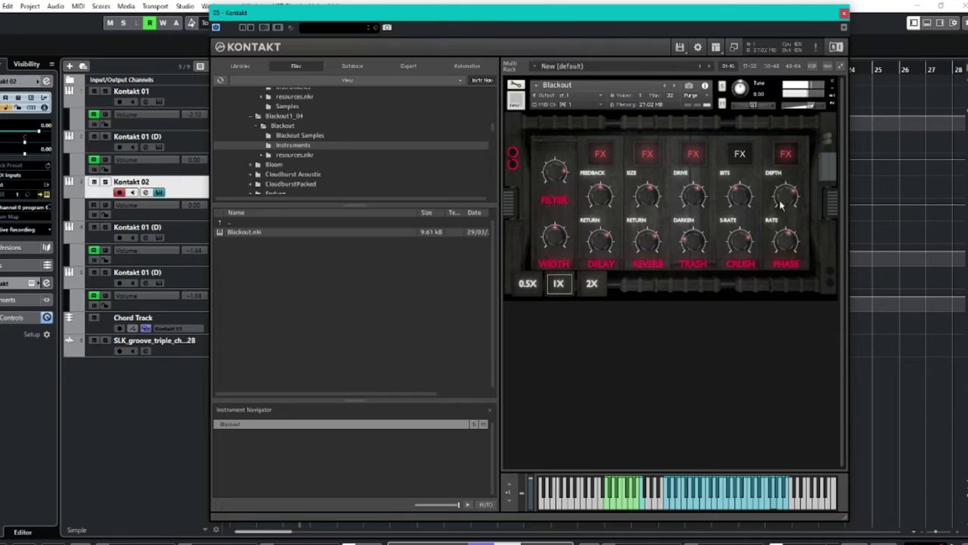
left_click_drag(781, 202, 798, 240)
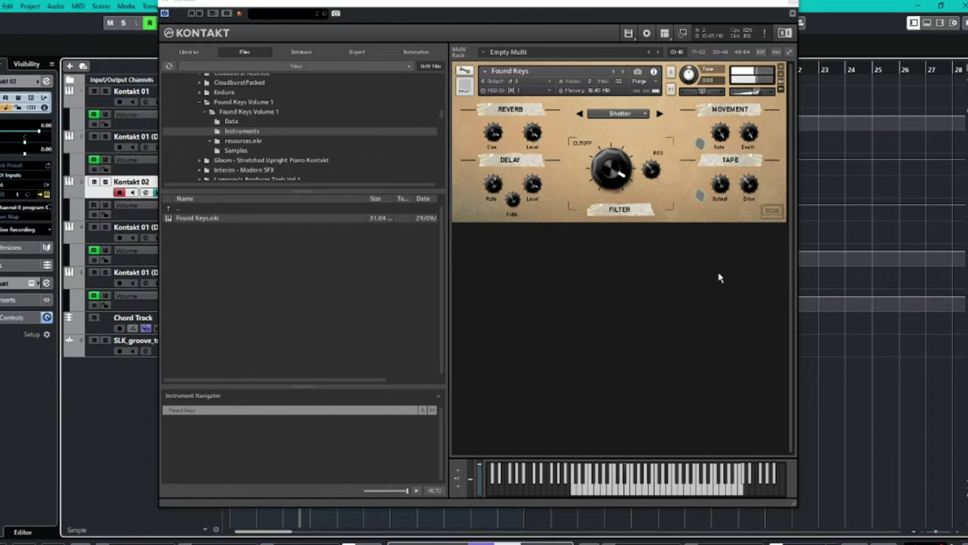
- Lower the filter cutoff on Found Keys slightly and change its sound to Purest
left_click(619, 170)
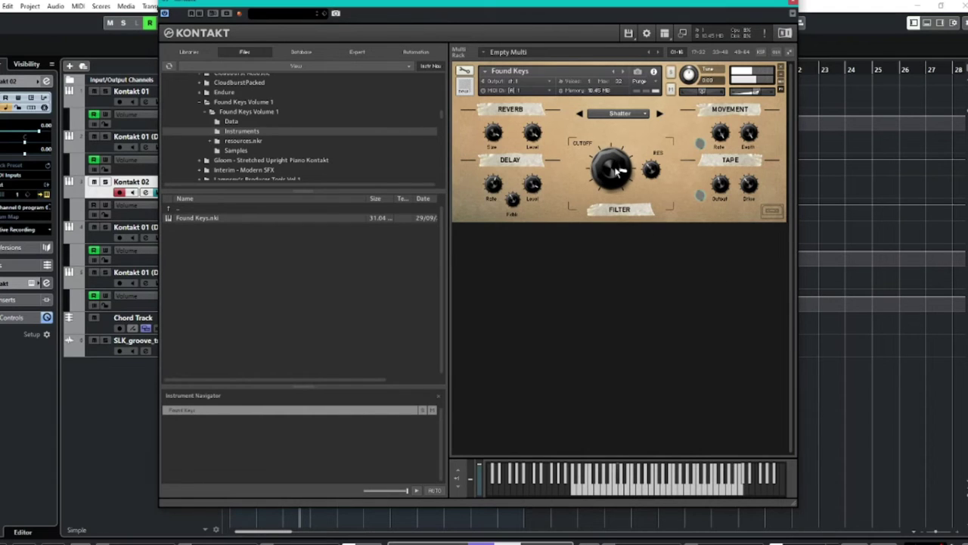
mouse_move(619, 170)
left_mouse_down()
mouse_move(625, 241)
mouse_move(622, 168)
left_mouse_up()
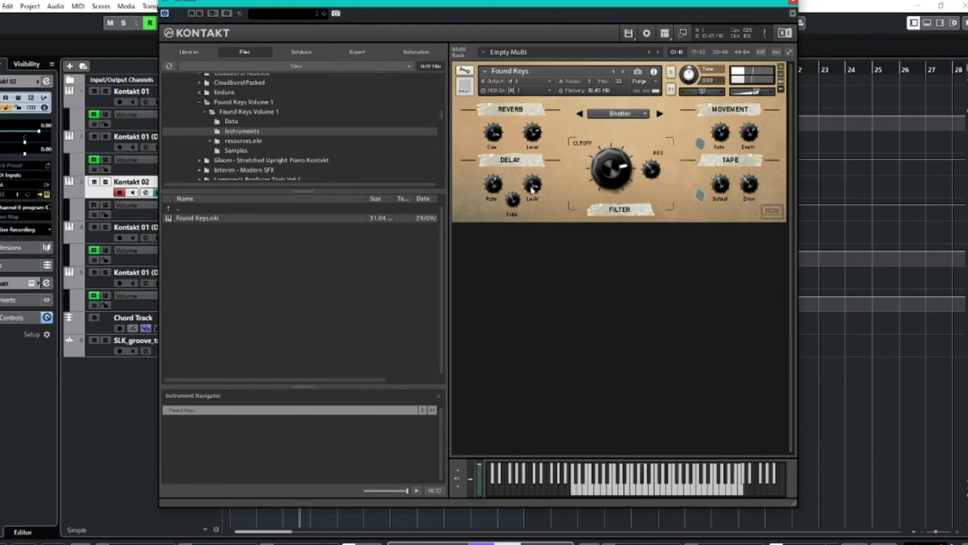
left_click(620, 114)
left_click(618, 193)
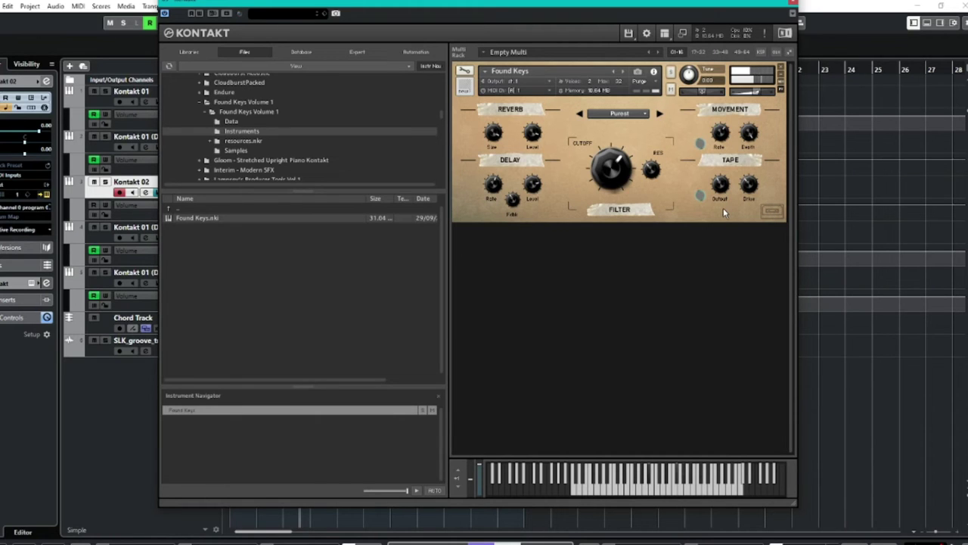
- Change Found Keys' sound to Dread Flute and sweep the filter cutoff up and back down
left_click(619, 113)
left_click(620, 173)
left_click_drag(616, 179, 612, 125)
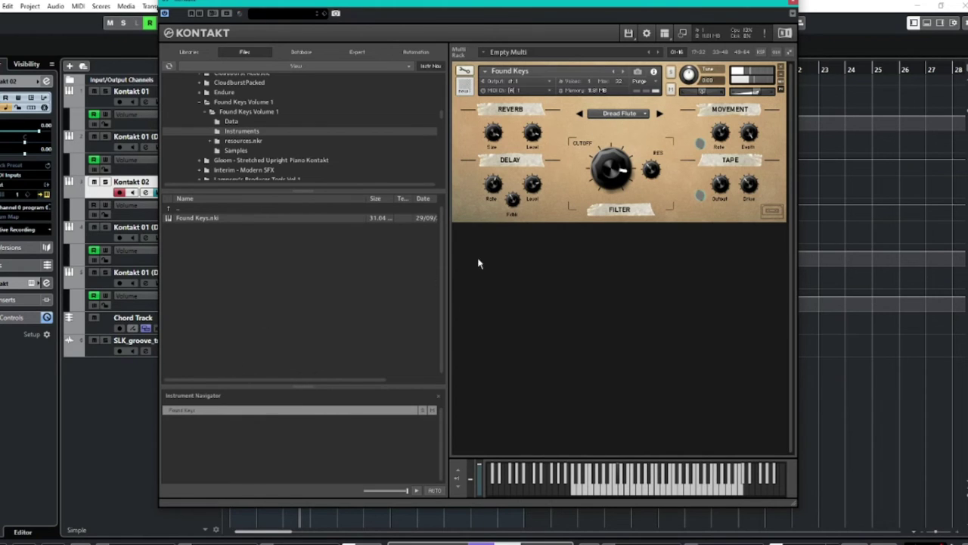
left_click_drag(609, 189, 632, 275)
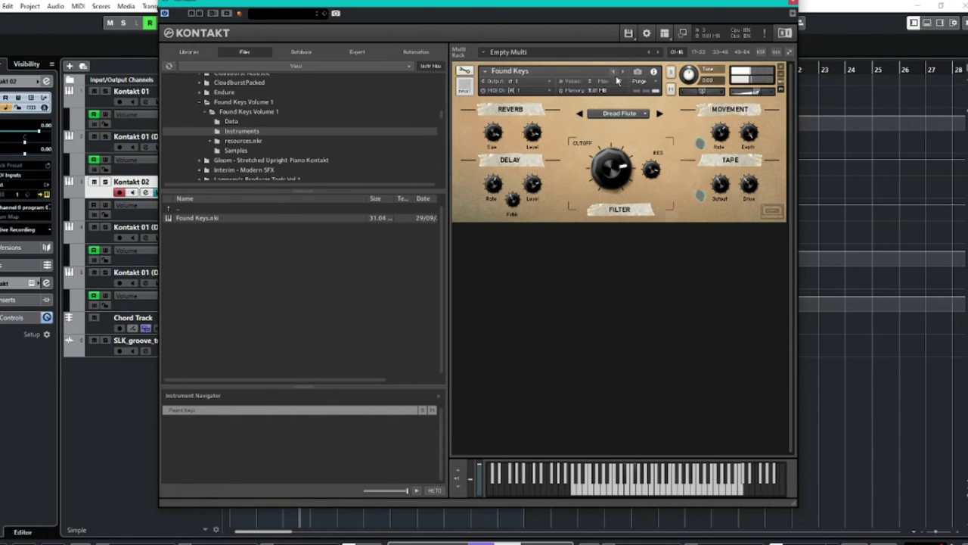
- Change Found Keys' sound to Xenophone
left_click(636, 113)
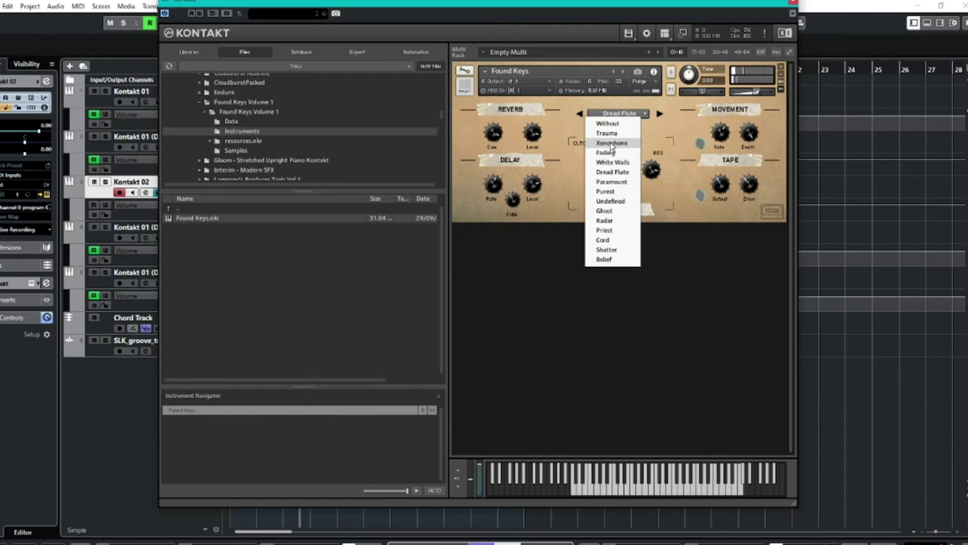
left_click(611, 143)
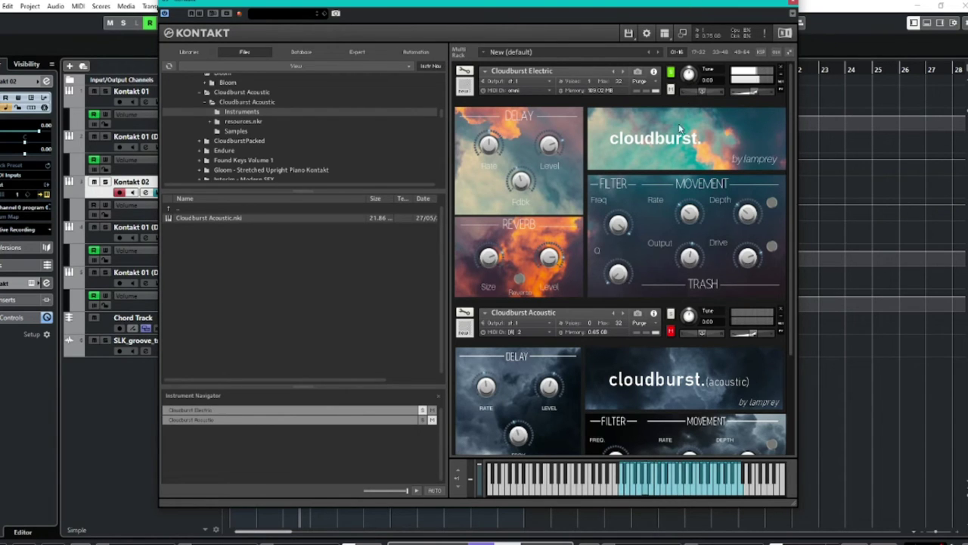
- Solo Cloudburst Acoustic instead of Cloudburst Electric and set its MIDI channel to Omni
scroll(555, 237, "down", 1)
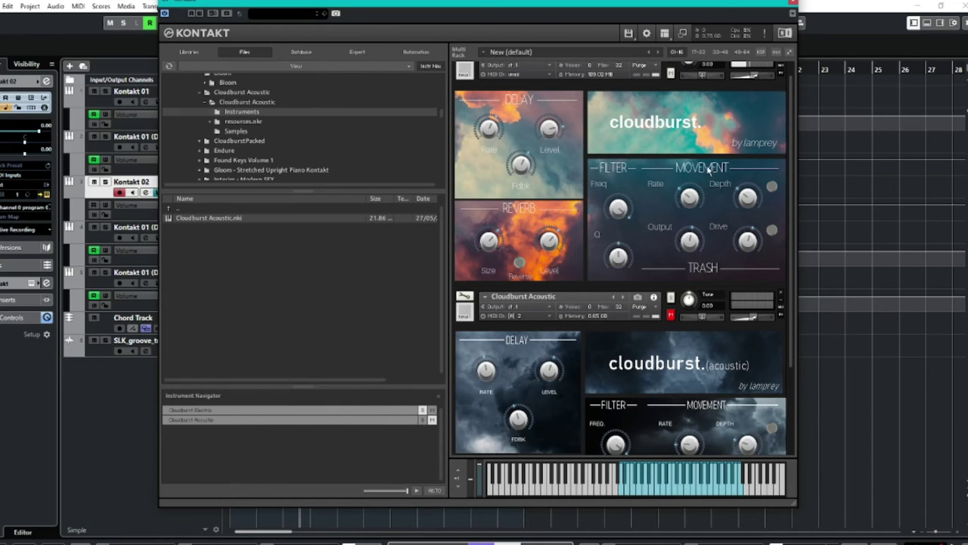
scroll(685, 257, "up", 1)
scroll(669, 321, "down", 2)
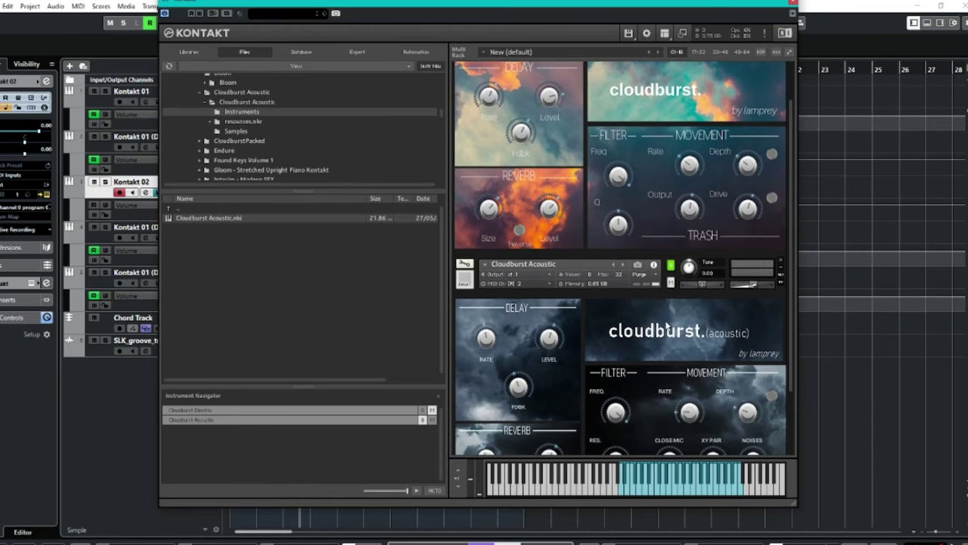
scroll(669, 327, "down", 3)
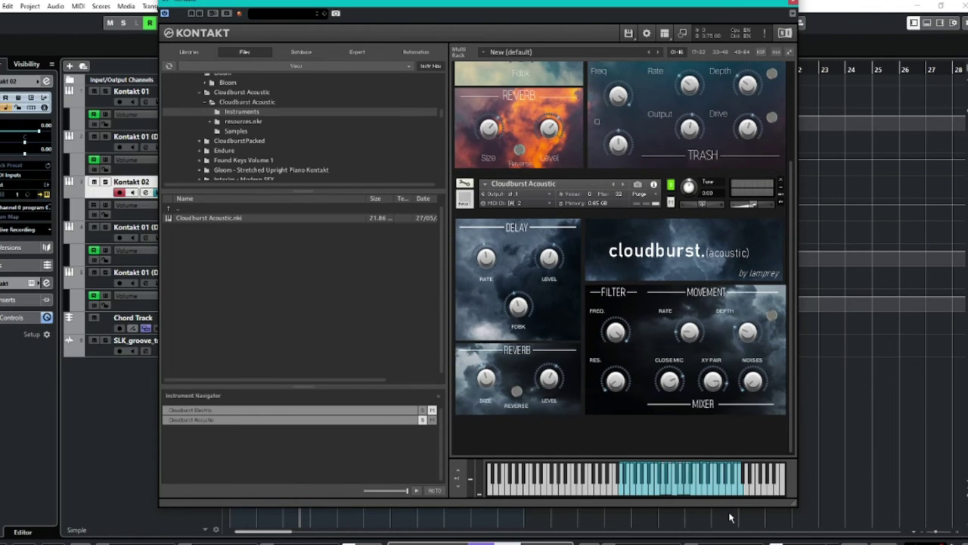
left_click(533, 202)
left_click(534, 213)
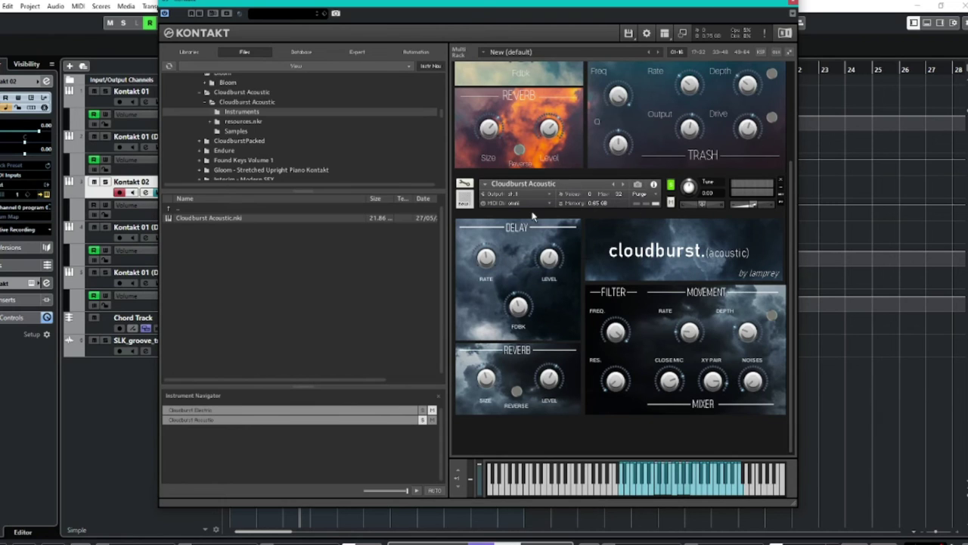